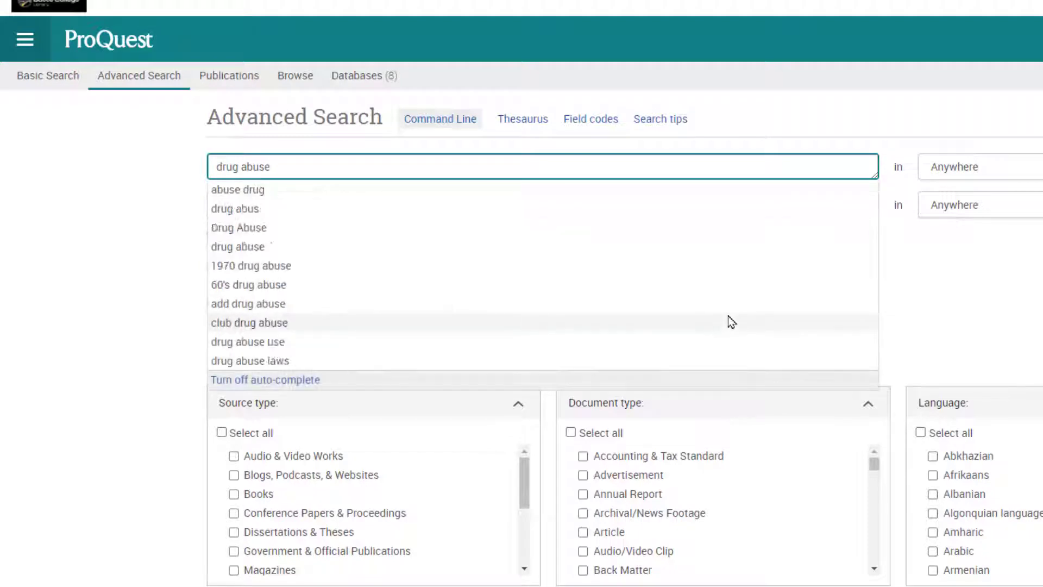
Run an advanced search for drug abuse
key(Return)
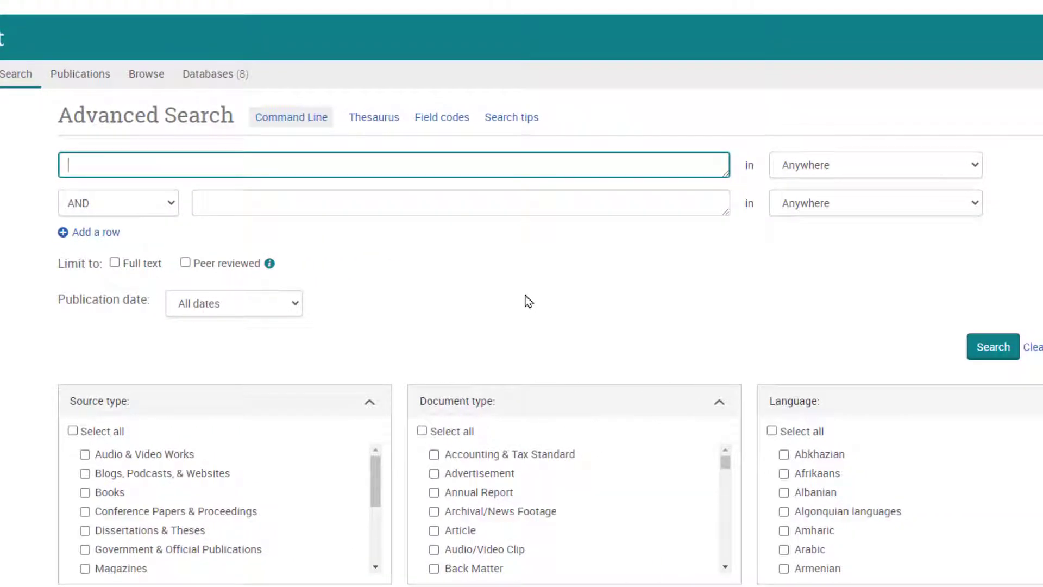
Restrict the first search row to Author — AU and search for an author by last name and first name
click(977, 169)
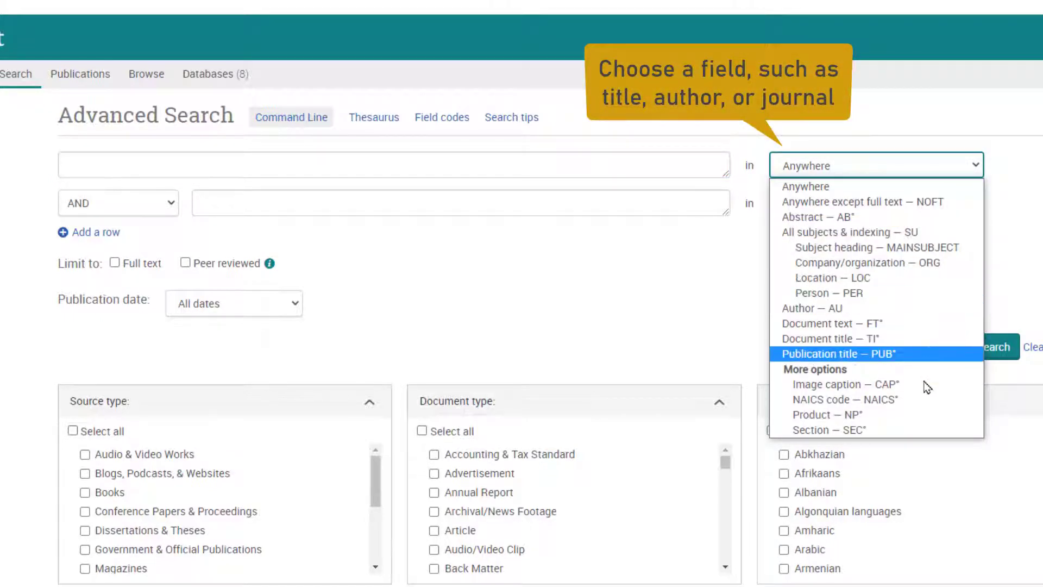
click(925, 310)
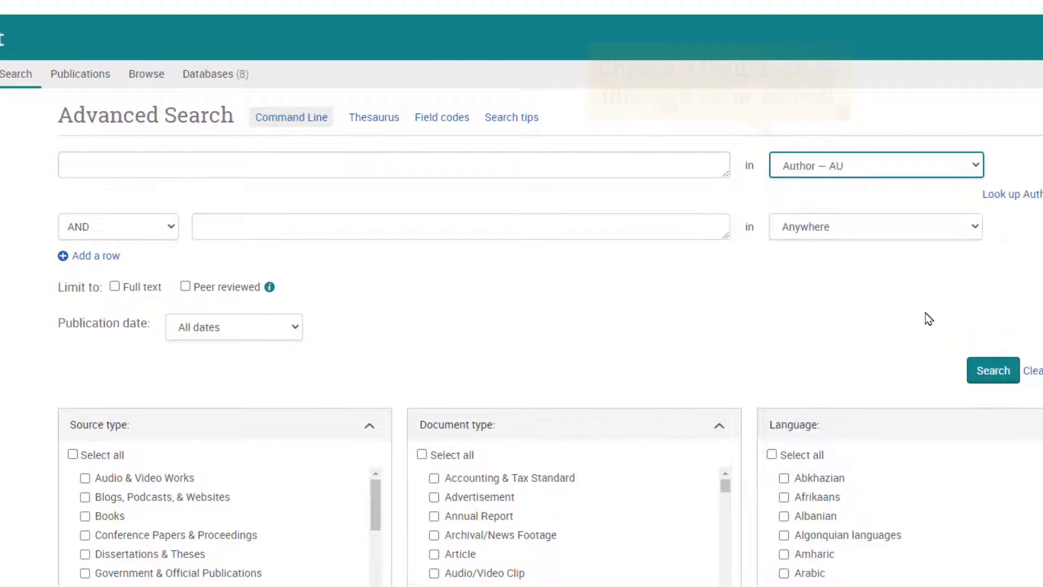
click(488, 168)
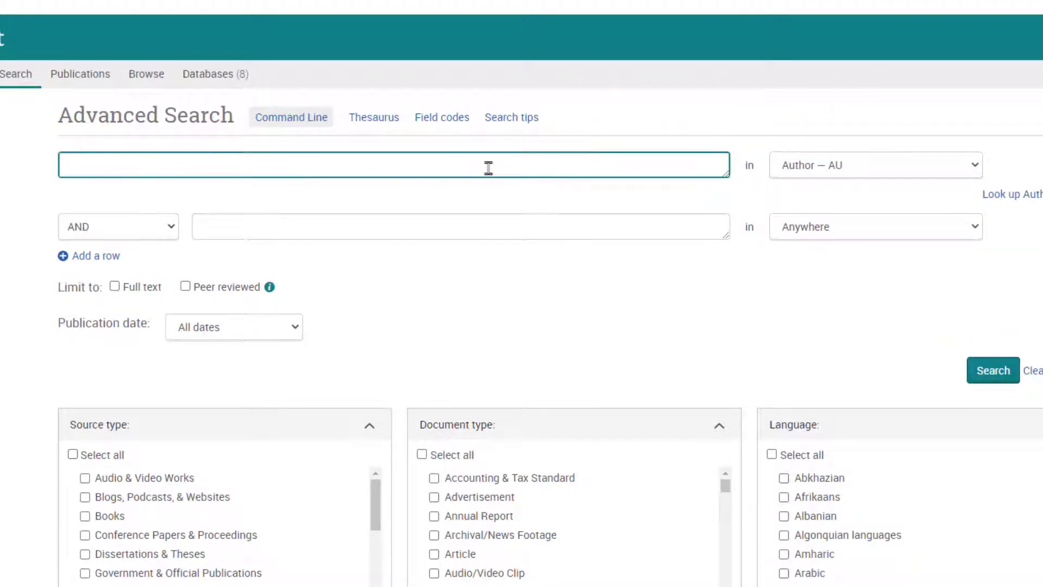
text(leek, thomas)
key(Return)
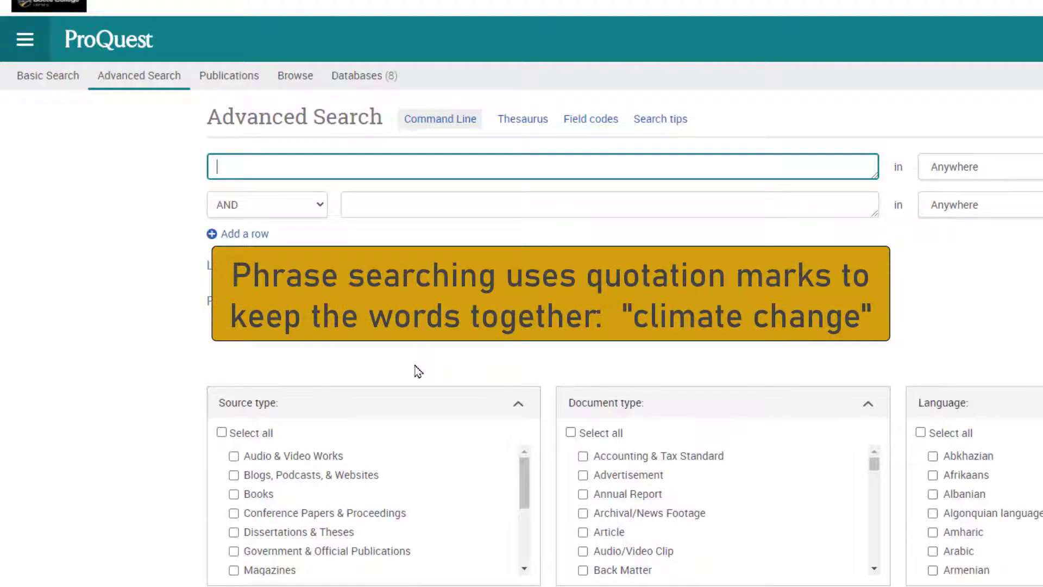
Search for climate change anywhere, without quotation marks and without using an auto-complete suggestion
text(climate change)
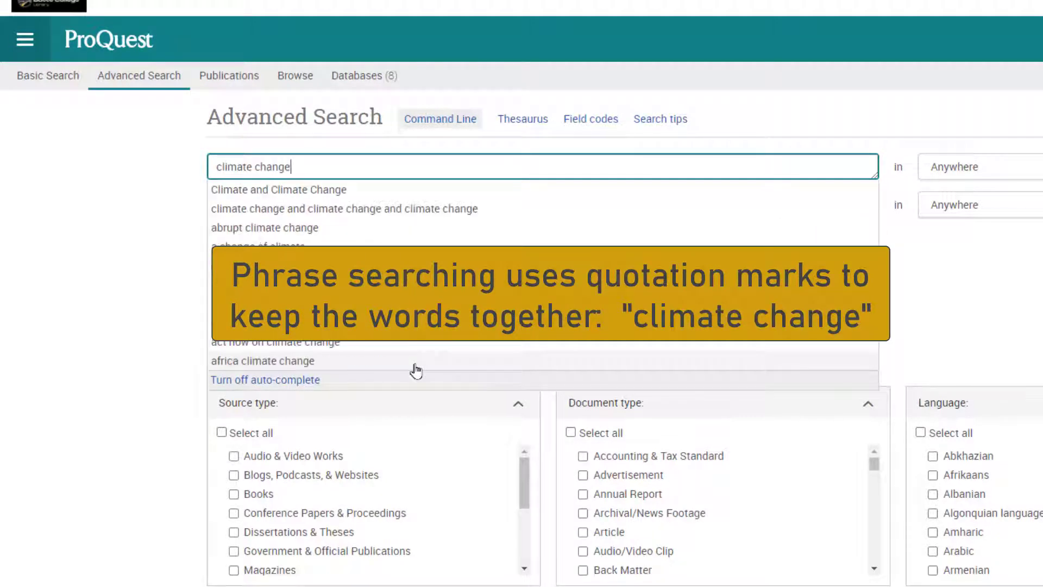
key(Escape)
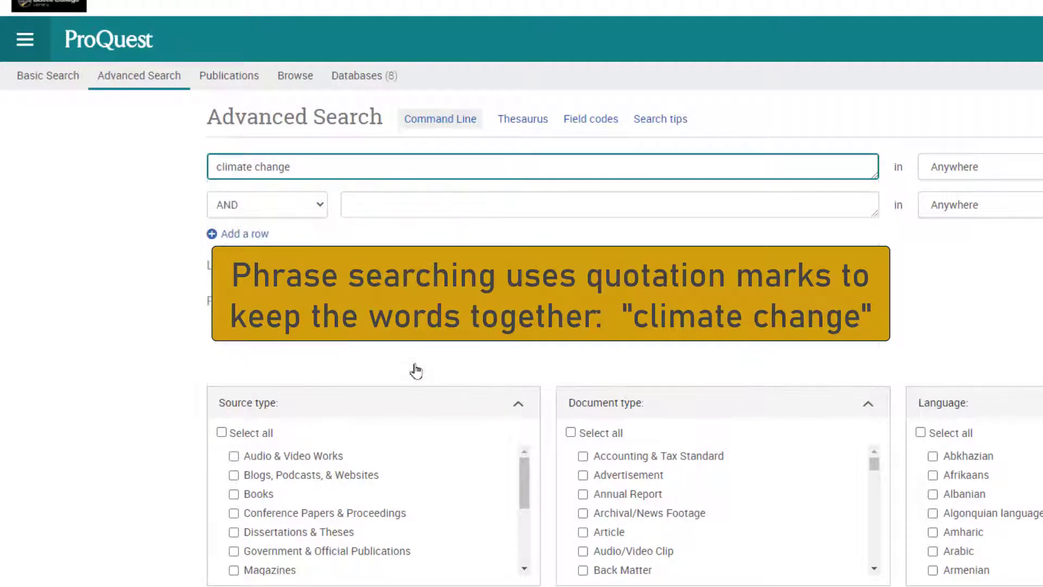
key(Return)
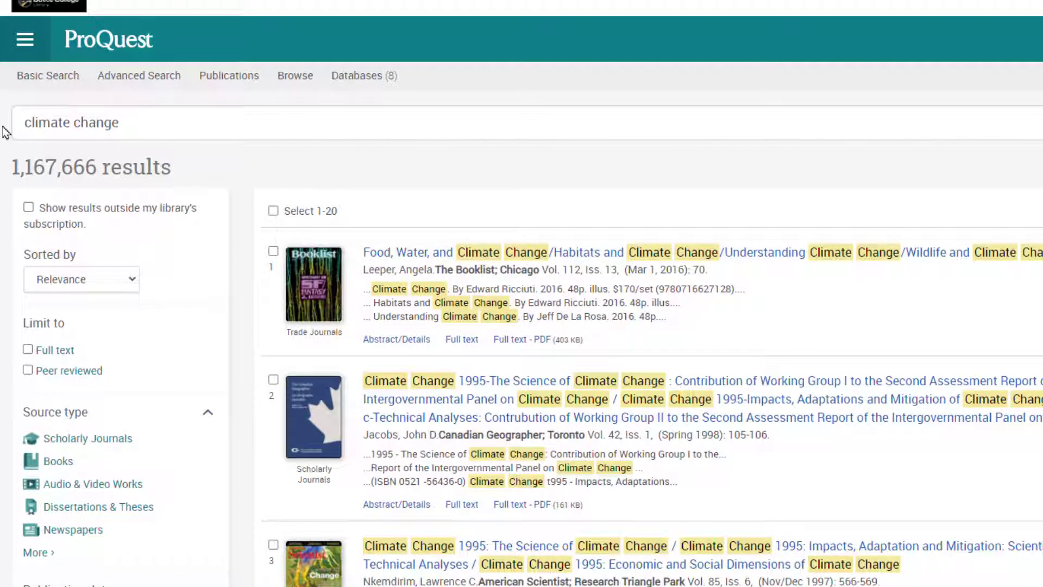
Enclose the climate change query in quotation marks and rerun it as a phrase search
click(25, 122)
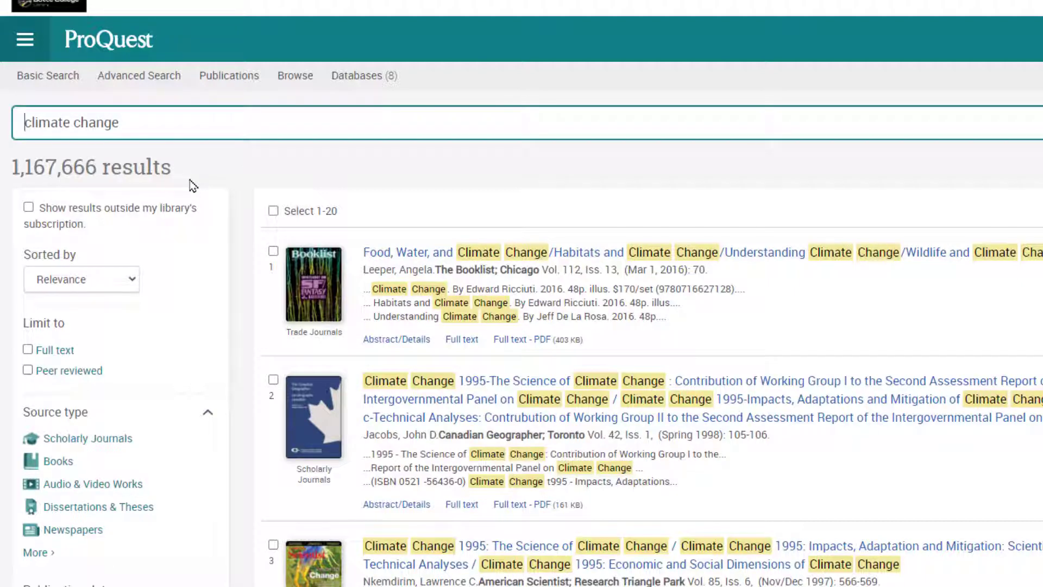
text(")
key(Right)
key(Right)
key(Right)
key(Right)
key(Right)
key(Right)
key(Right)
key(Right)
key(Right)
key(Right)
key(Right)
key(Right)
key(Right)
key(Right)
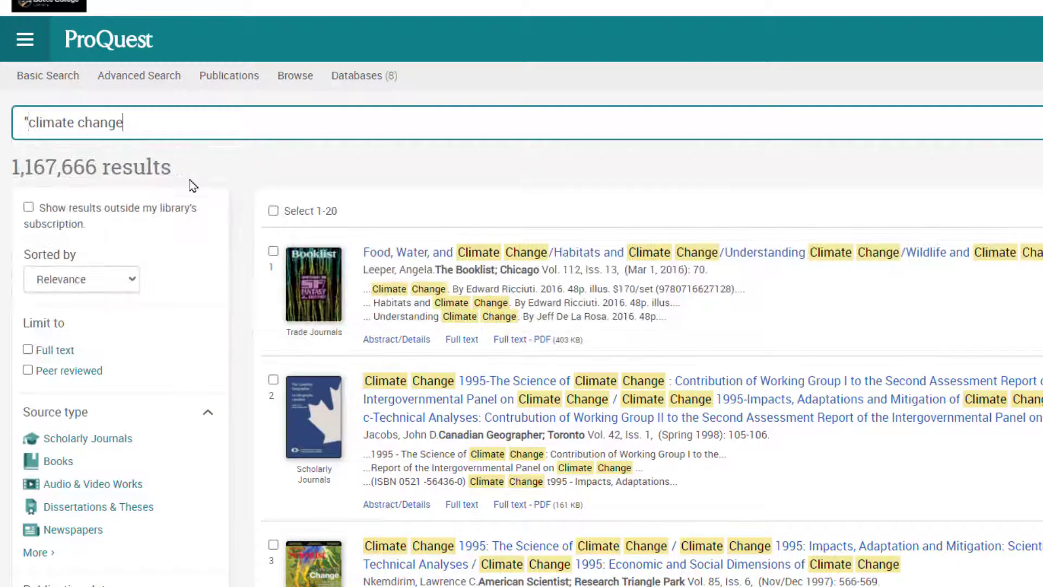
text(")
key(Return)
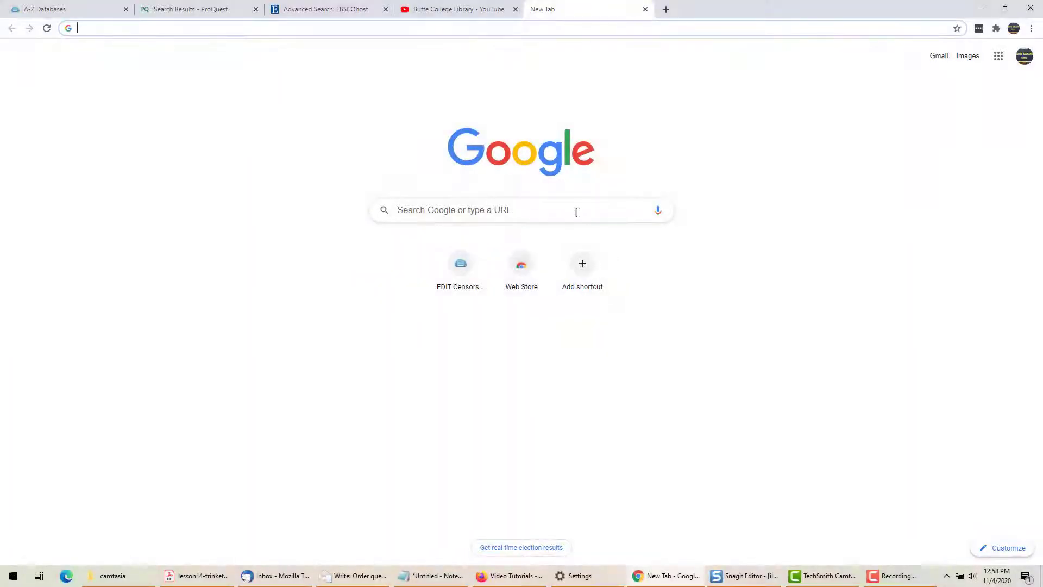
Switch to Google, search for "we could dive into suns" chills, and open the video result The Chills - Heavenly Pop Hit
click(575, 211)
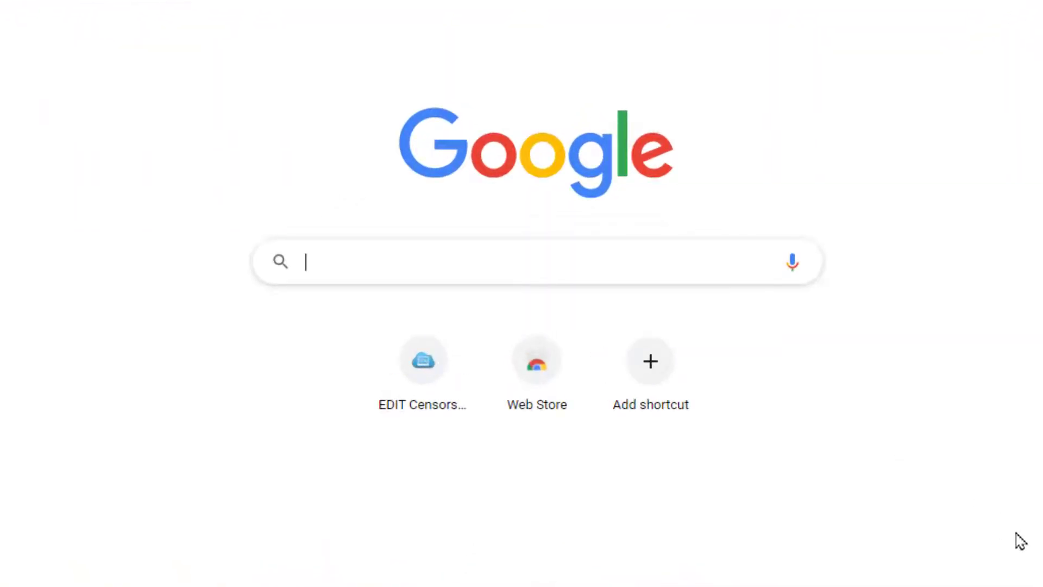
text(")
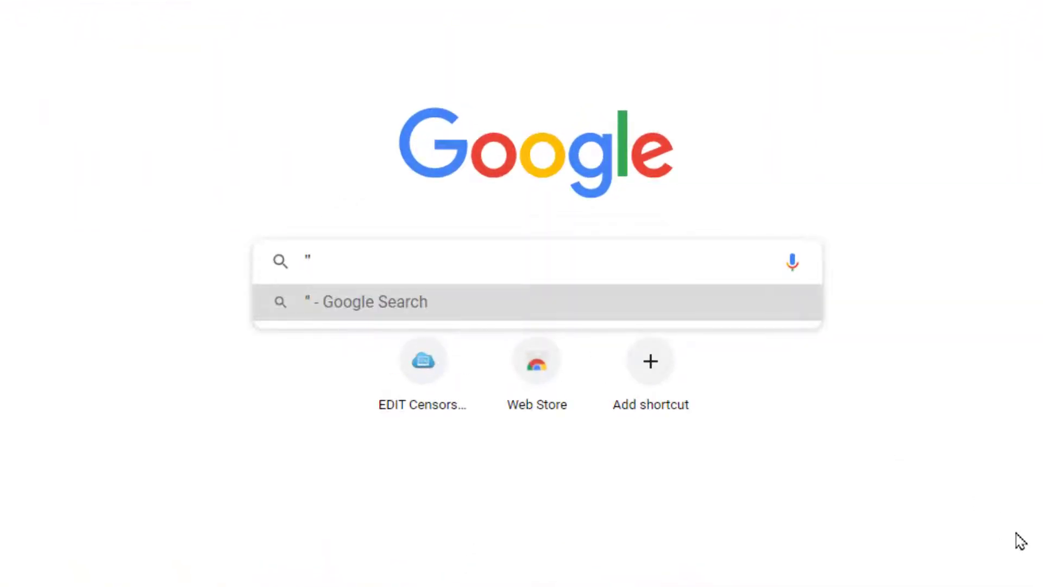
text(we could dive in)
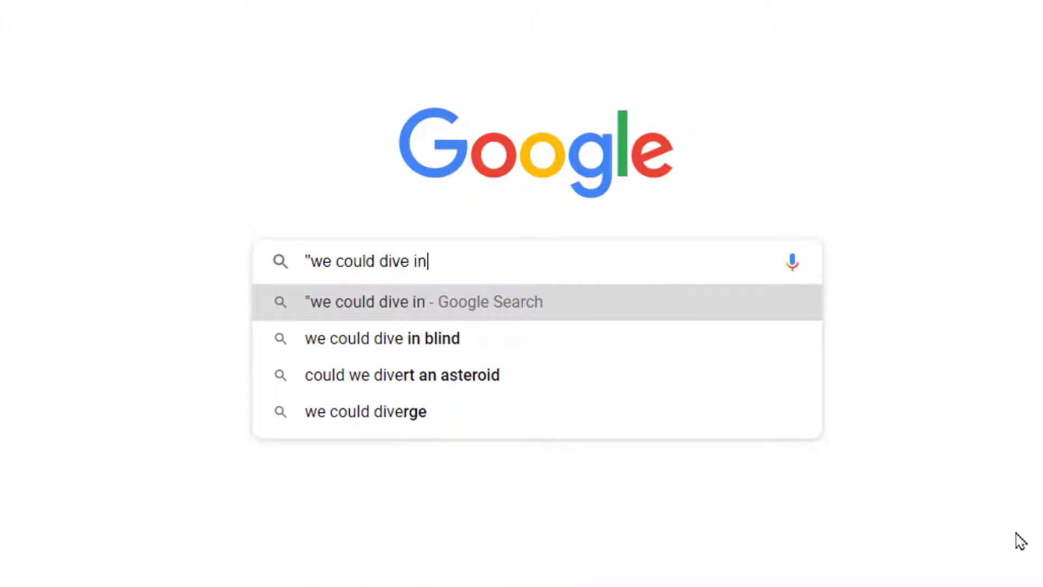
text(to suns" chills)
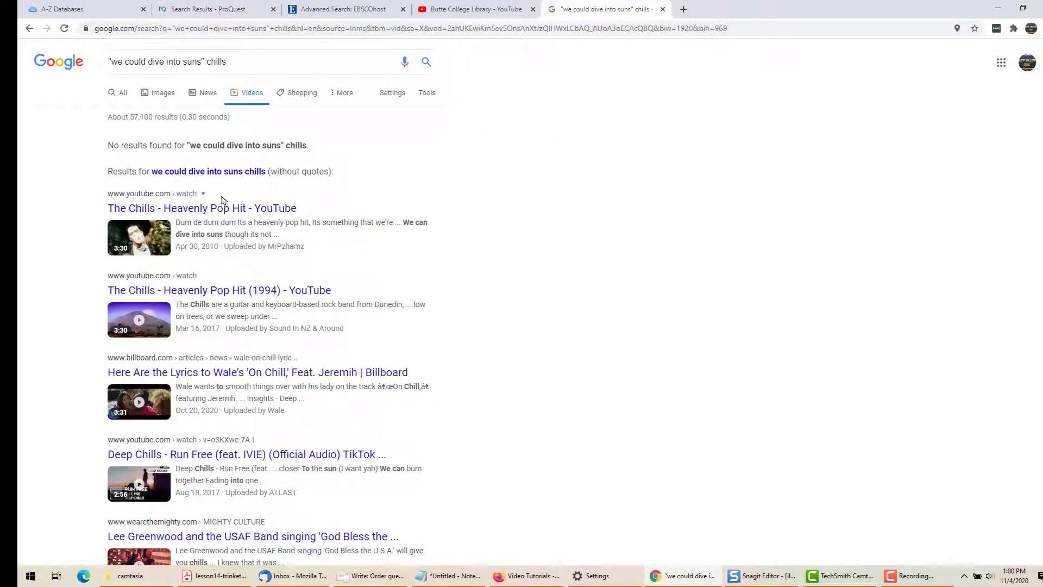
click(219, 210)
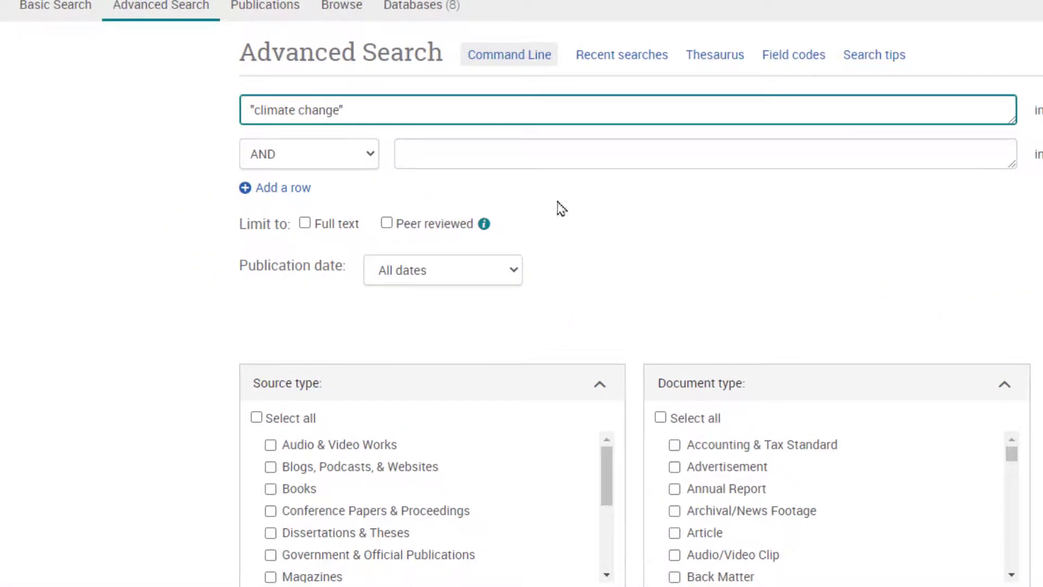
Keep the AND operator, enter coral in the second row, and search it together with "climate change"
click(368, 158)
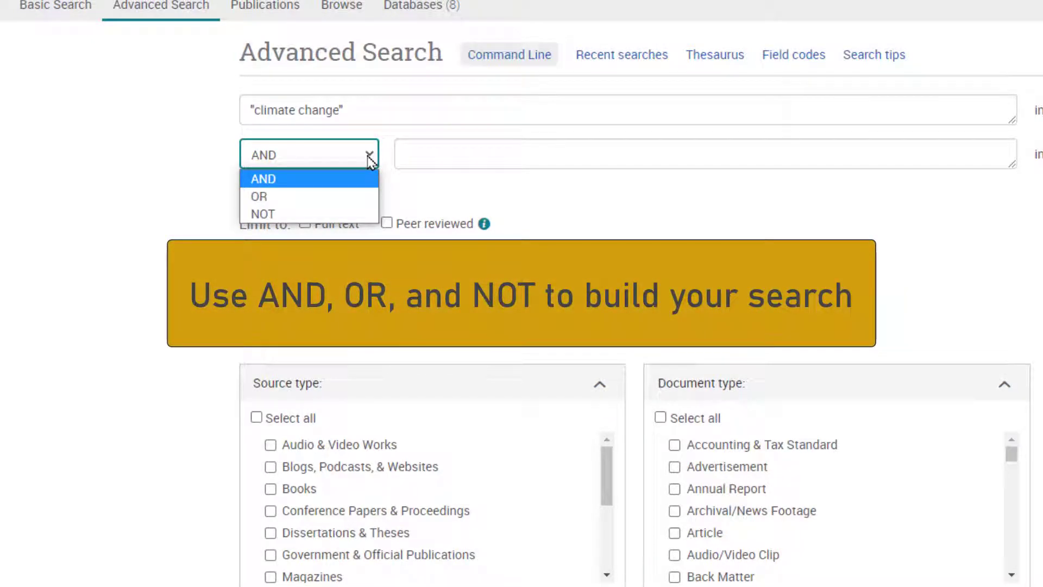
click(370, 158)
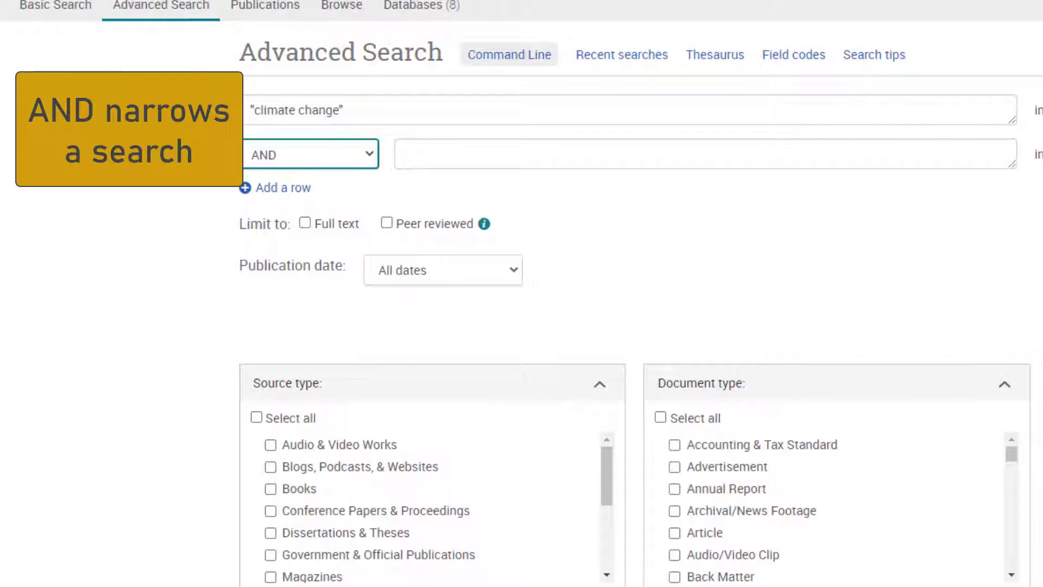
click(491, 154)
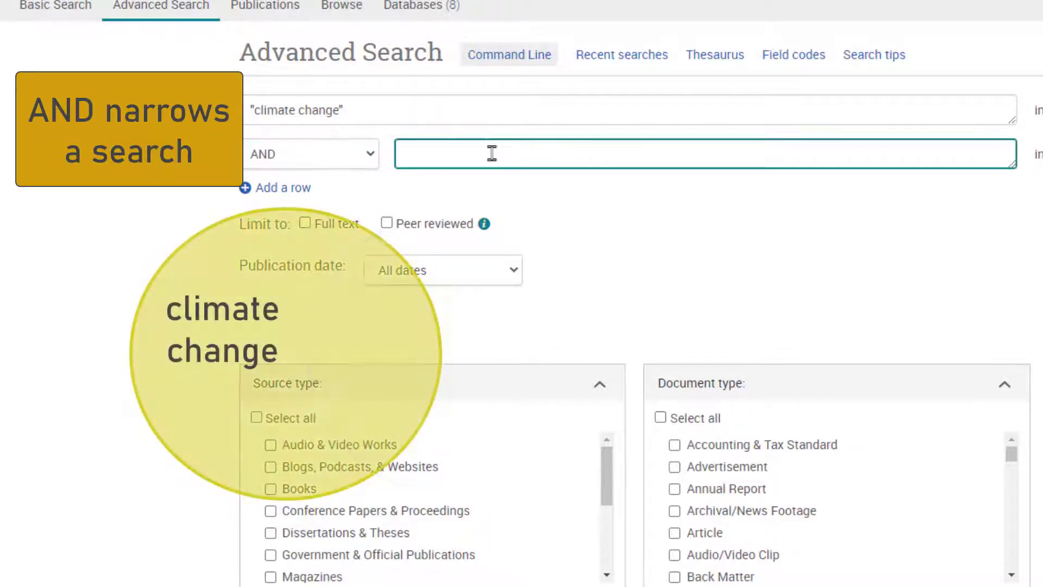
text(coral)
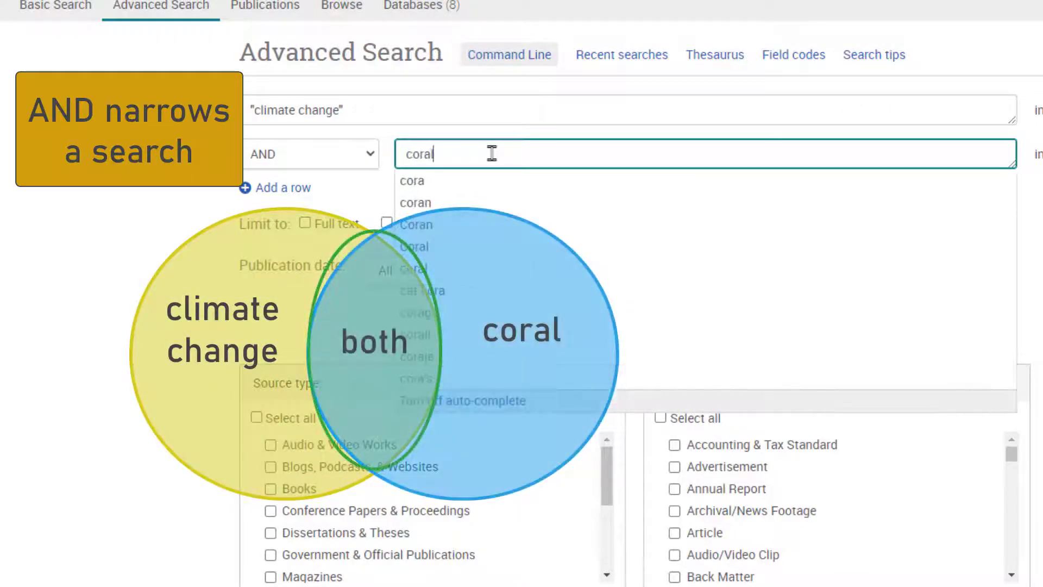
key(Escape)
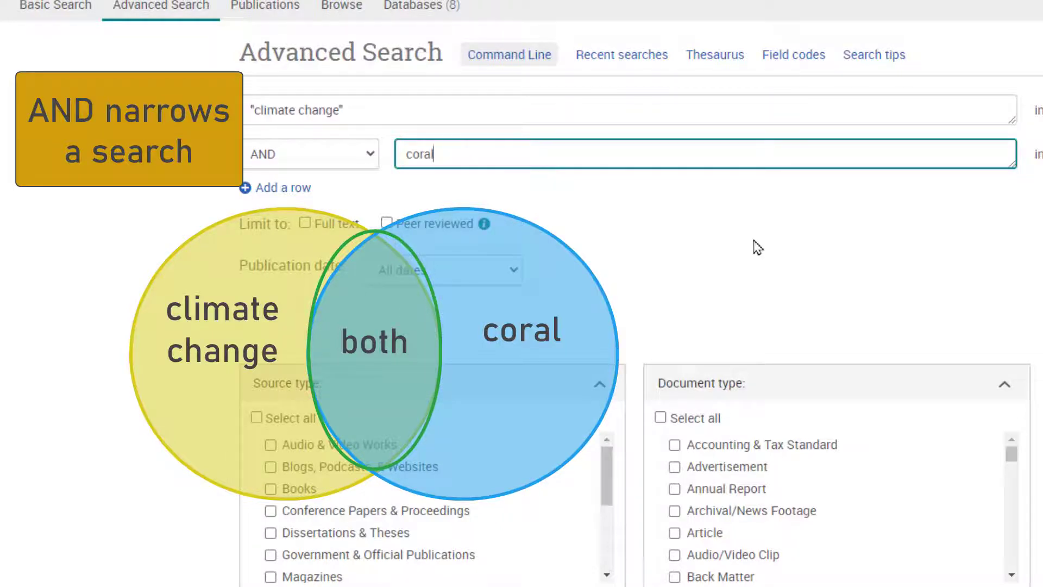
key(Return)
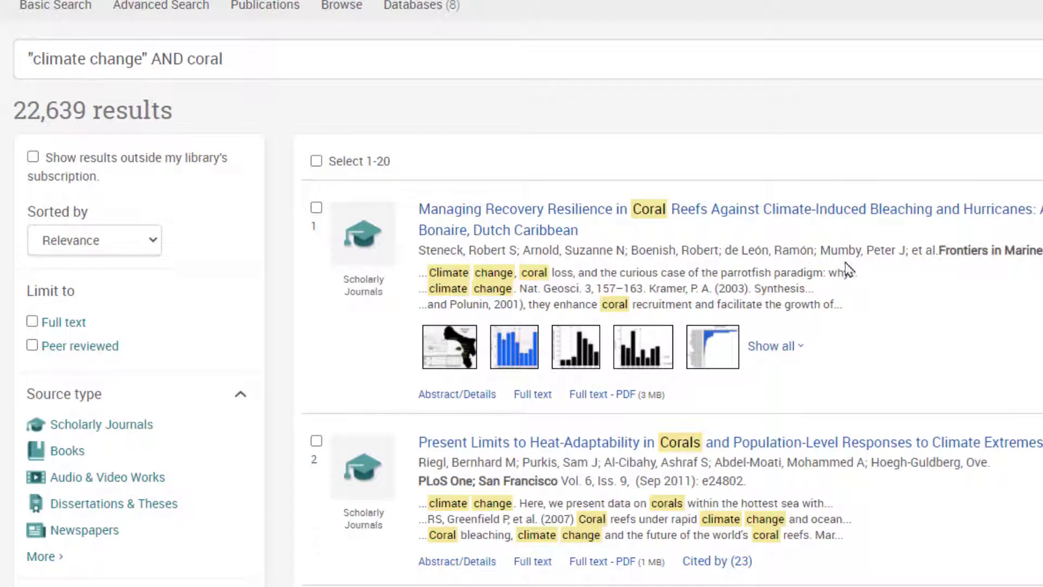
Narrow the existing query by appending AND caribbean and rerun the search
click(500, 58)
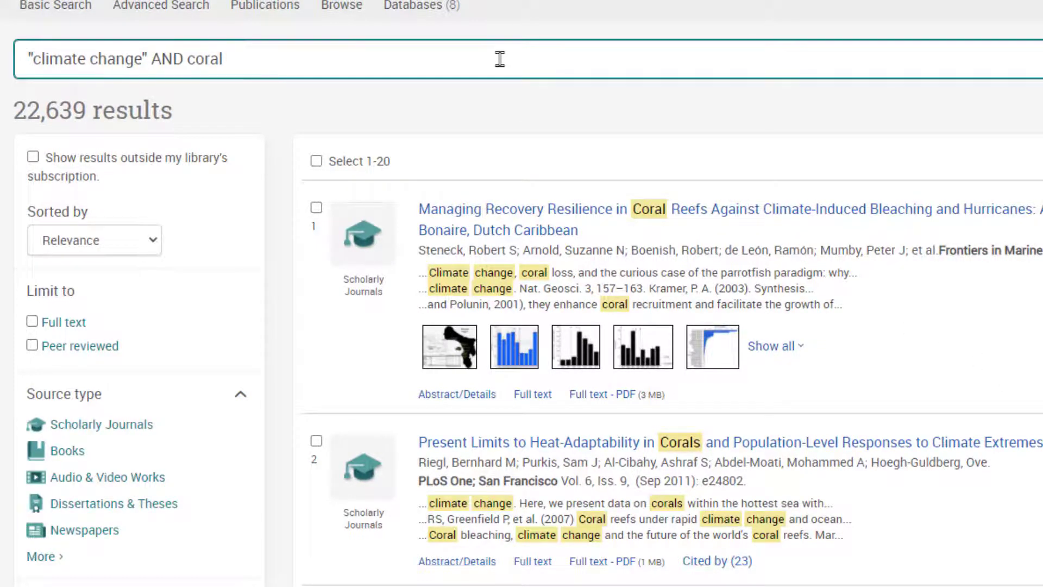
text(AND caribbean)
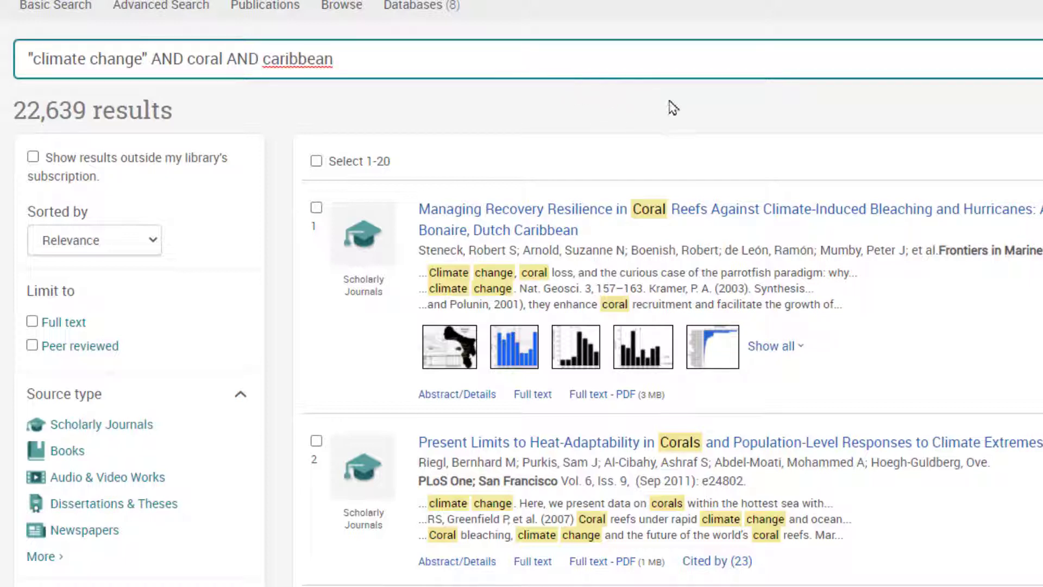
key(Return)
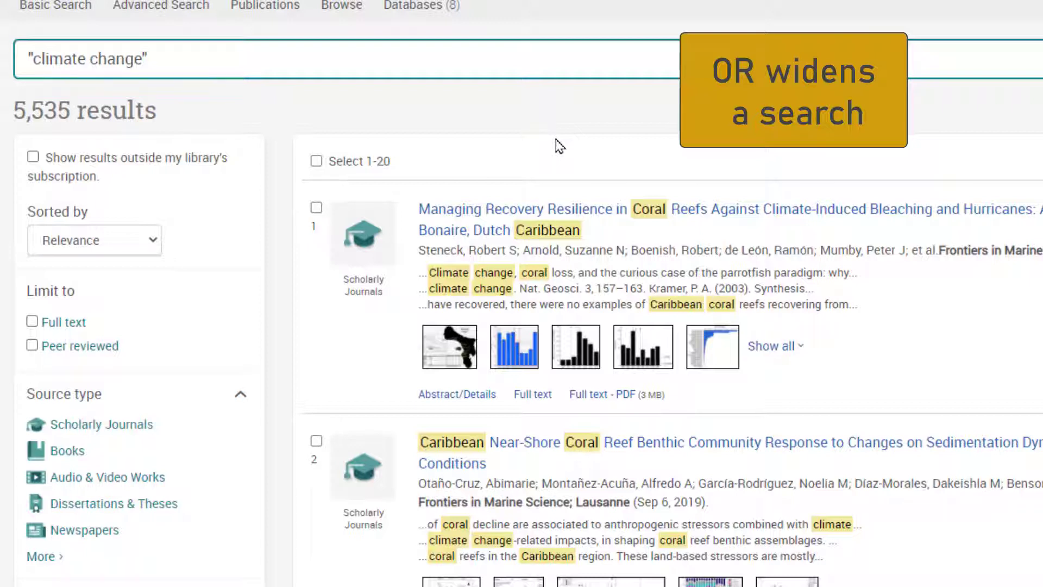
Widen the "climate change" query by adding OR "global warming" and run the search
text(OR ")
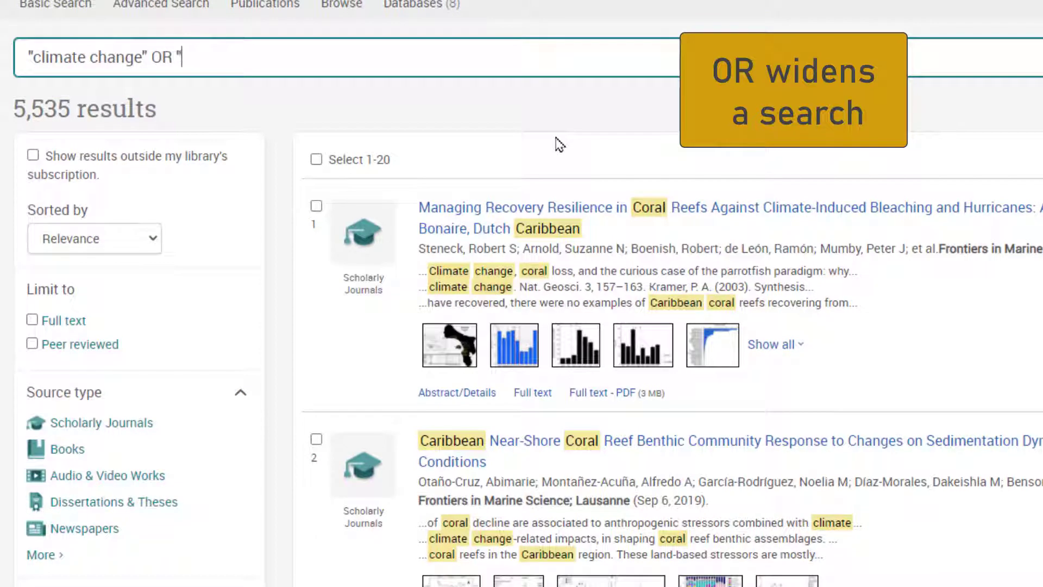
text(global warmi)
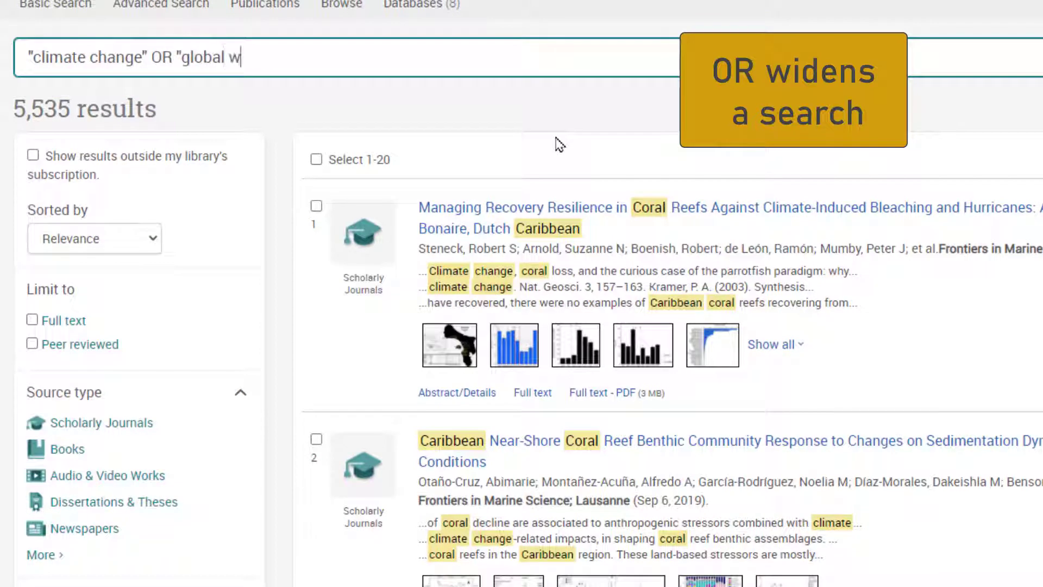
text(ng")
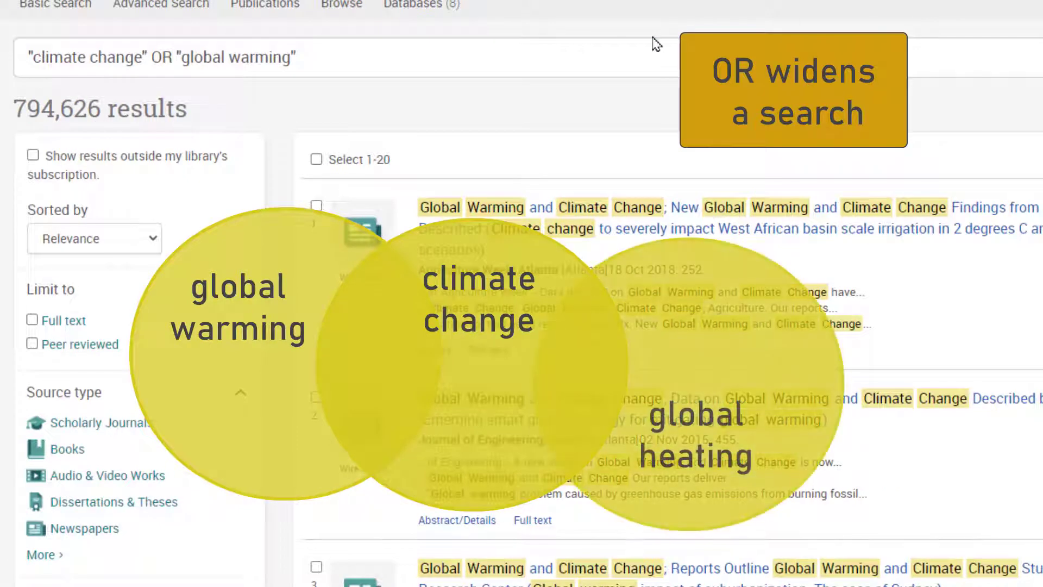
Append OR "global heating" OR "climate crisis" to the query and rerun the search
click(540, 50)
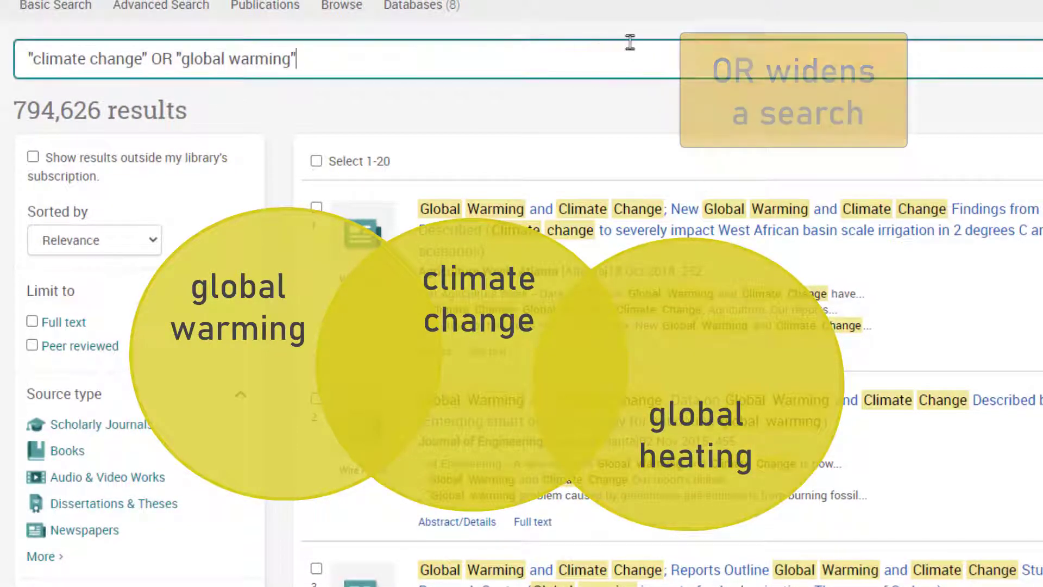
text(OR)
text( "global)
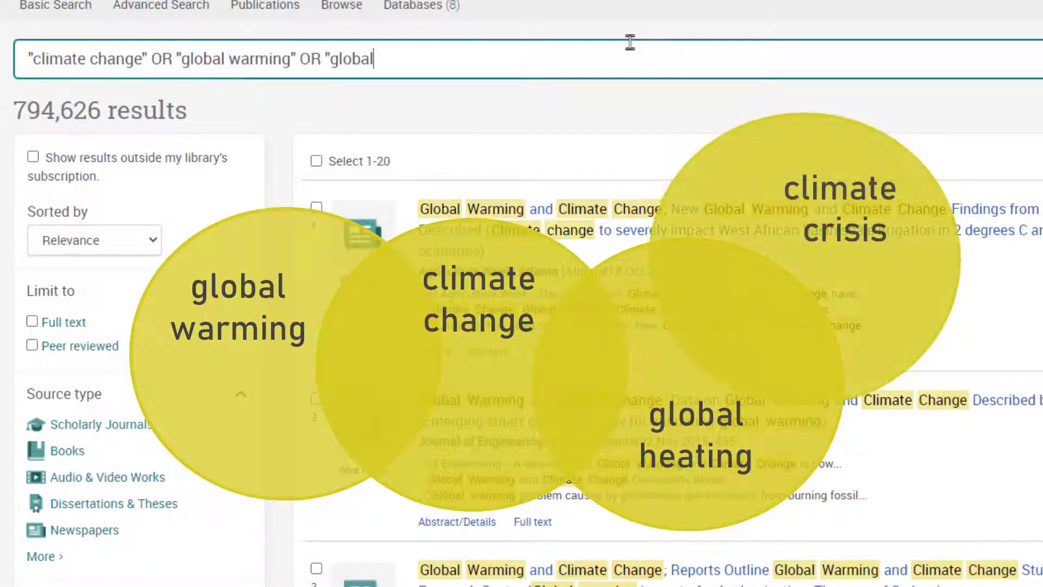
text( heating" OR "climate c)
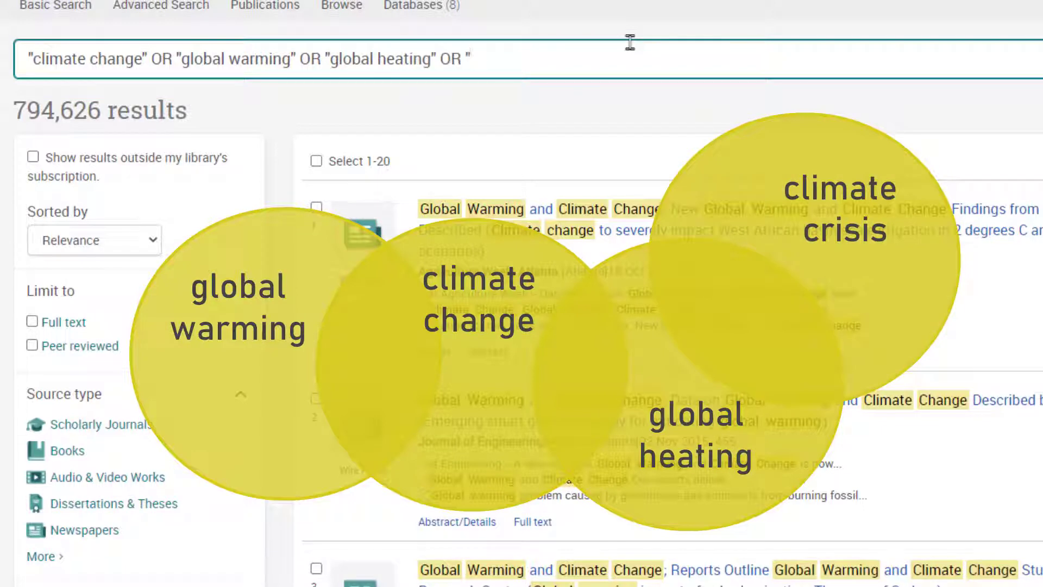
text(risis")
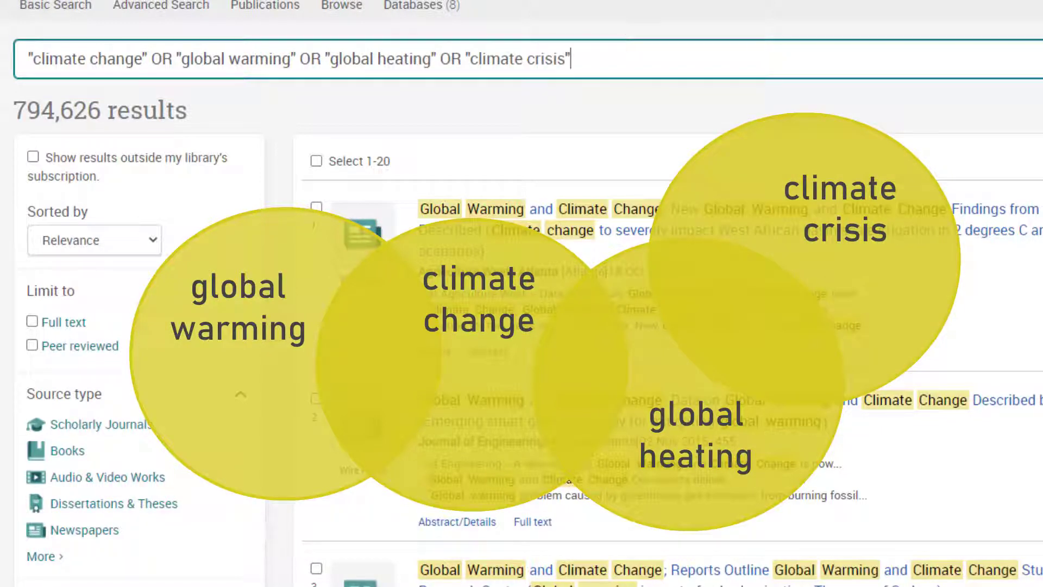
key(Return)
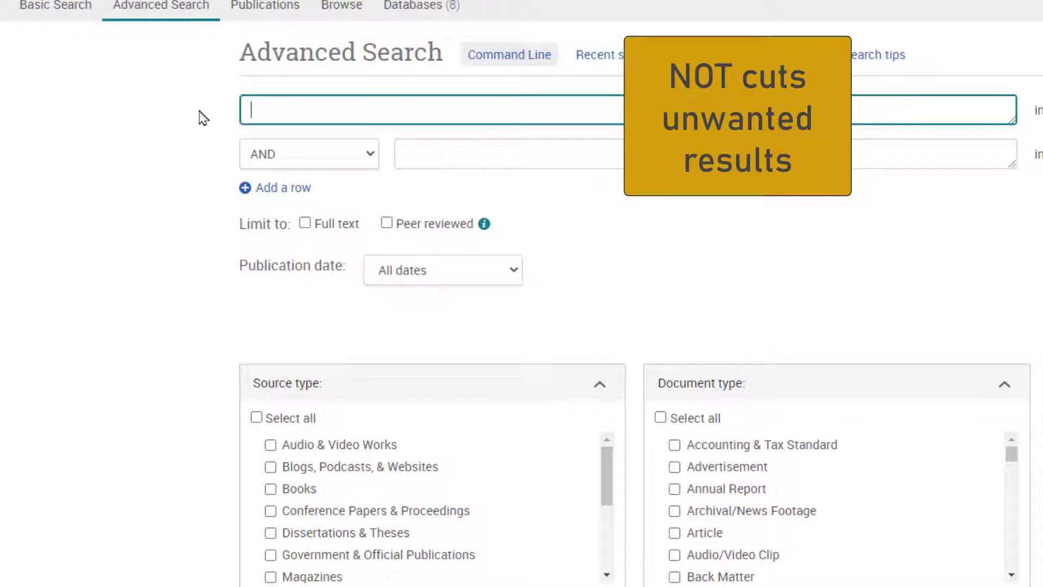
Run a new advanced search for cowboys
text(cowboys)
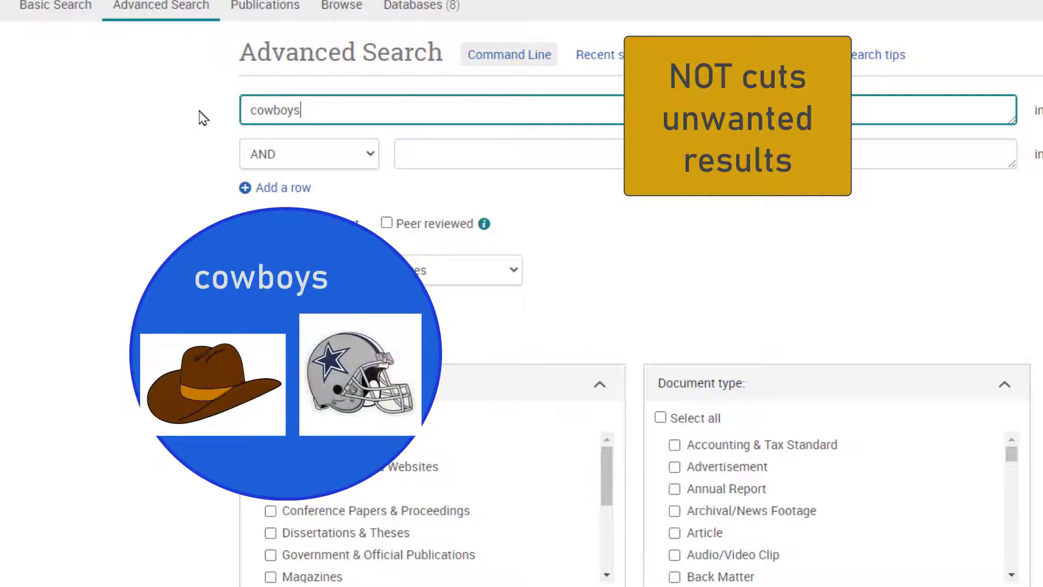
key(Return)
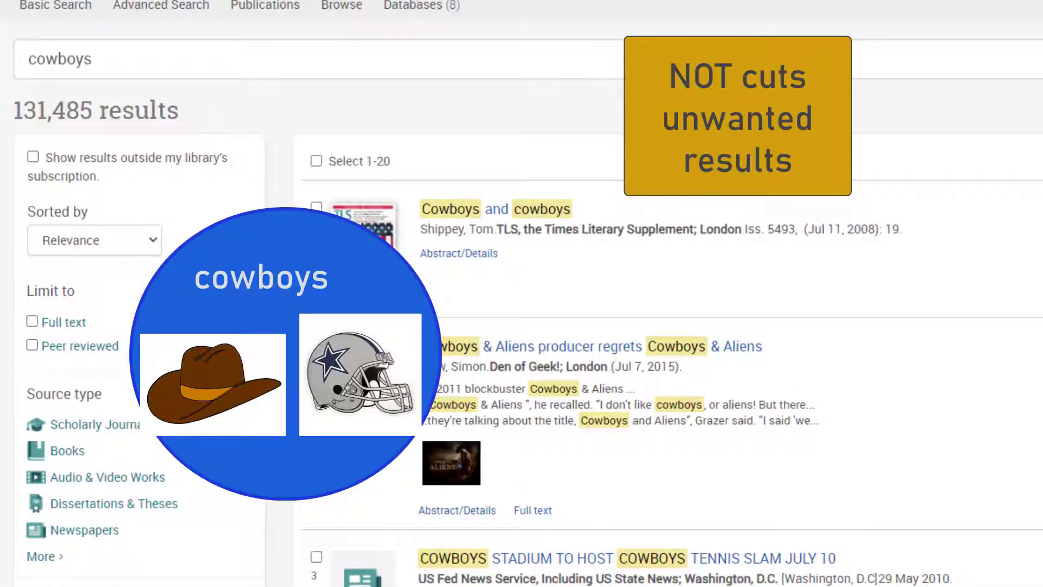
Exclude football from the cowboys query by appending NOT football, rerun the search and skim the results
click(587, 58)
text(NOT)
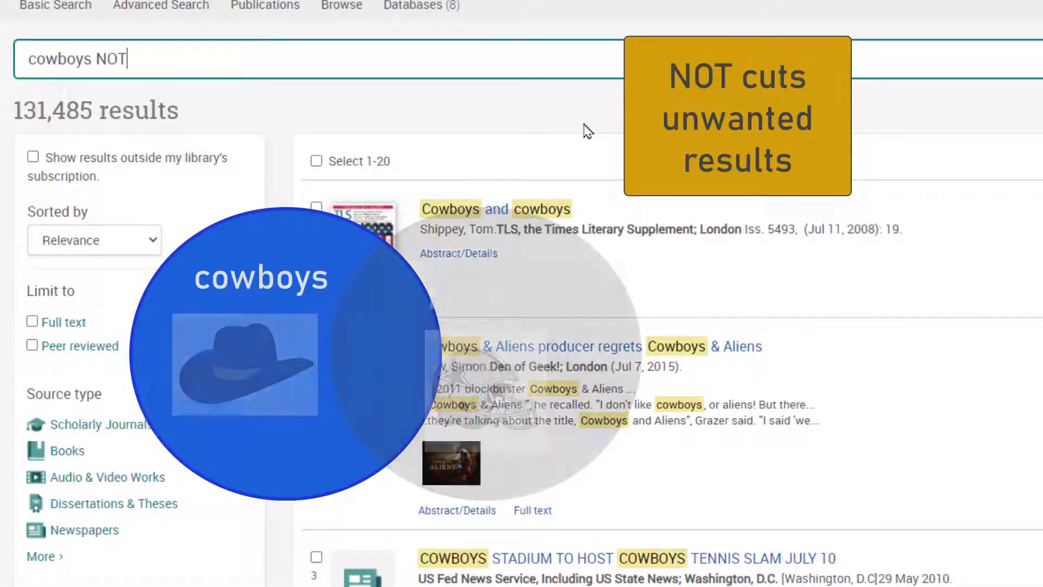
text( football)
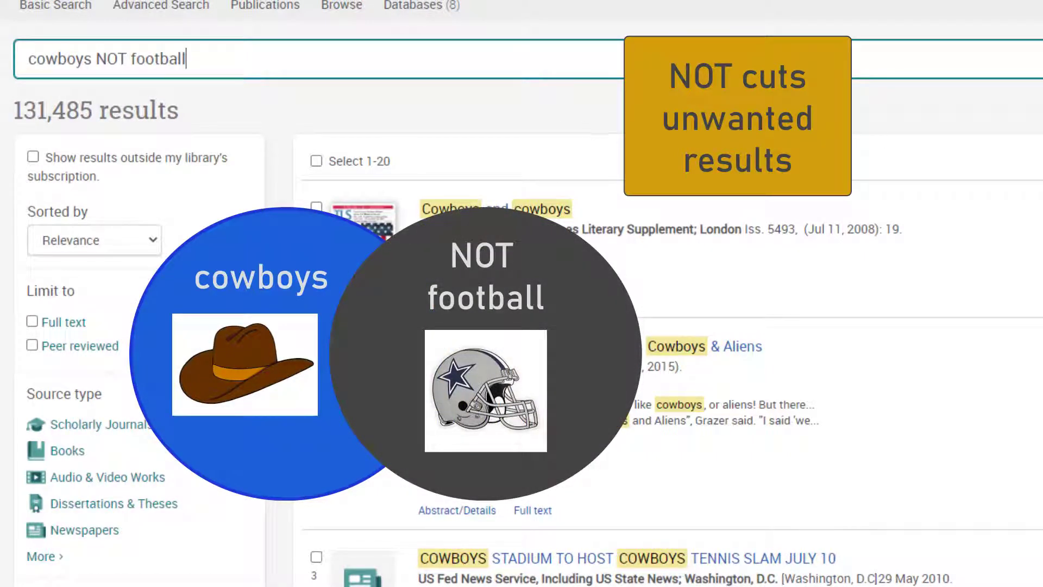
key(Return)
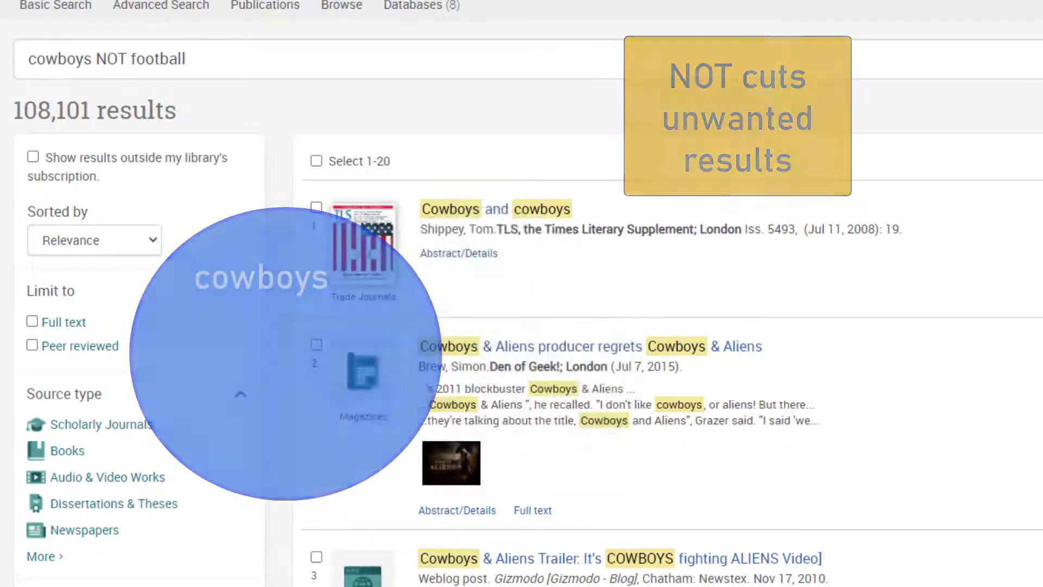
scroll(1040, 491, down, 3)
scroll(1040, 491, down, 8)
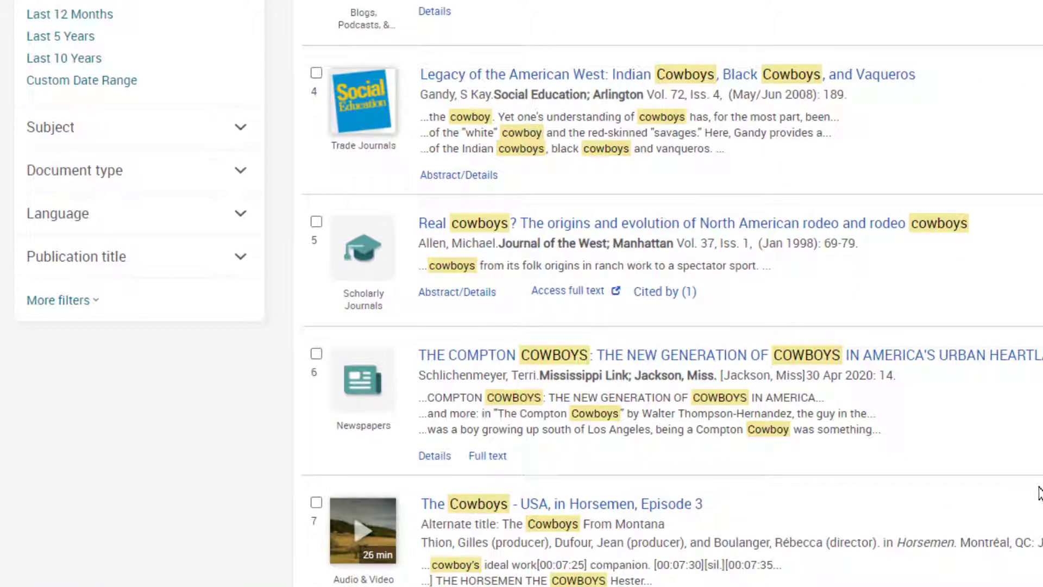
scroll(1040, 493, up, 11)
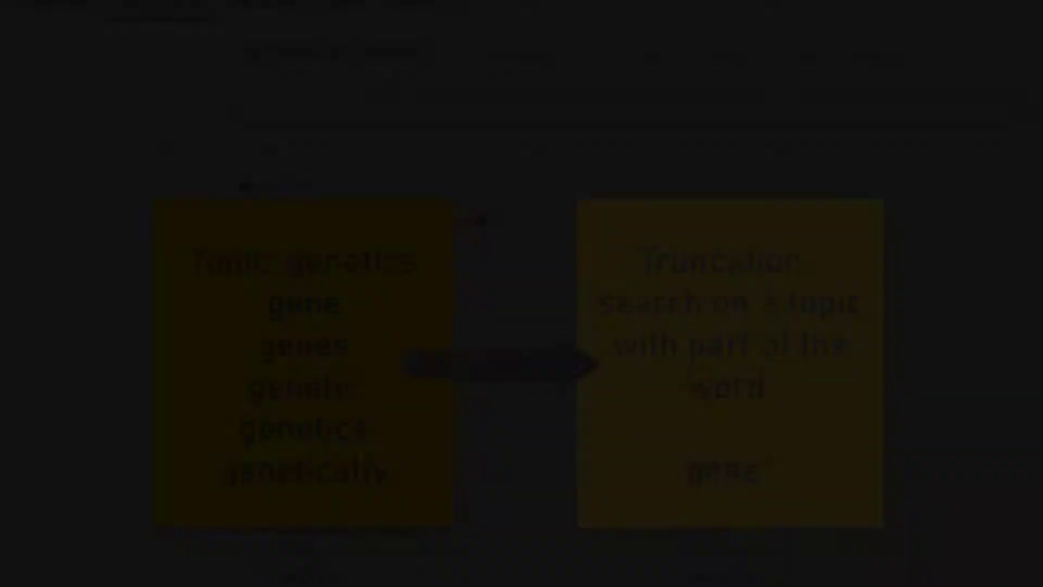
Run a new advanced search for the truncated term gene*
text(gene)
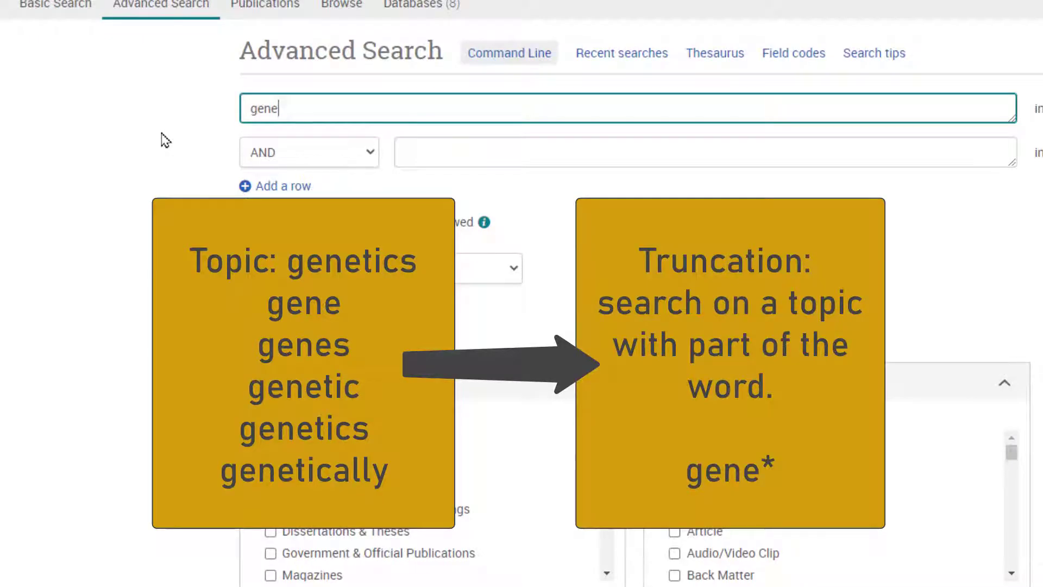
text(*)
key(Return)
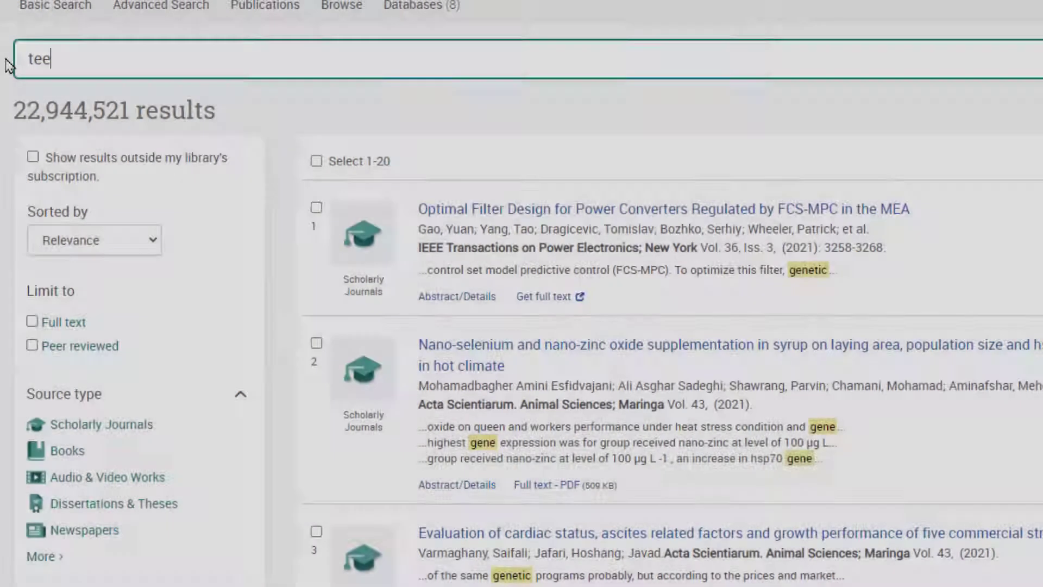
Replace the query with the truncated term teen*, run the search and look through the results
text(n*)
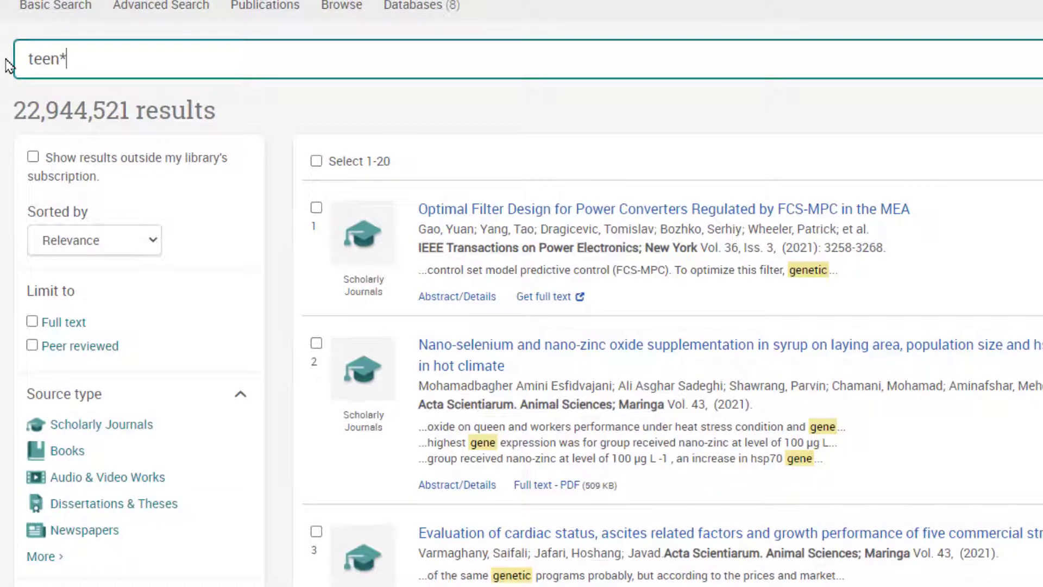
key(Return)
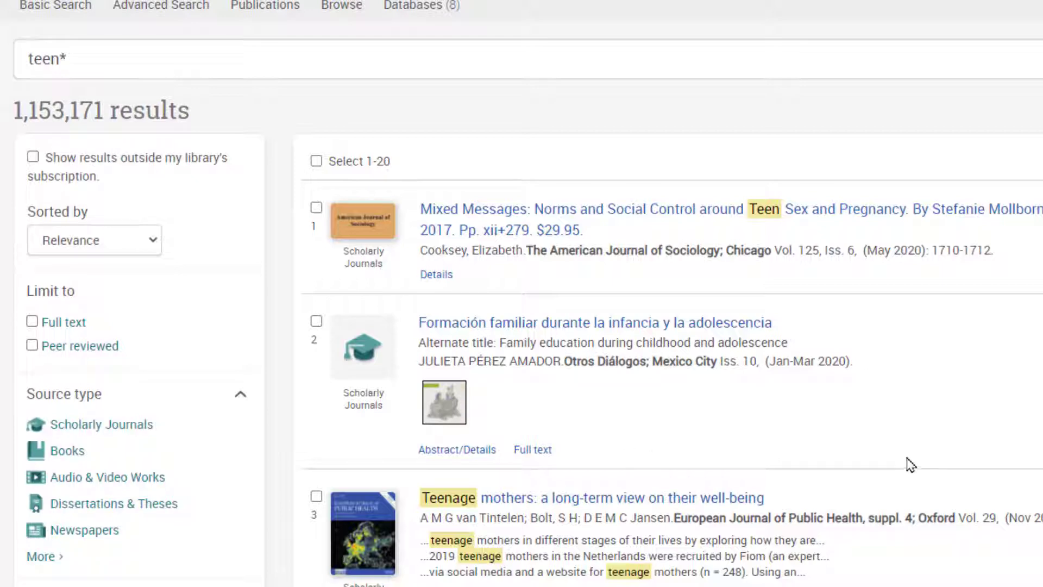
scroll(910, 464, down, 10)
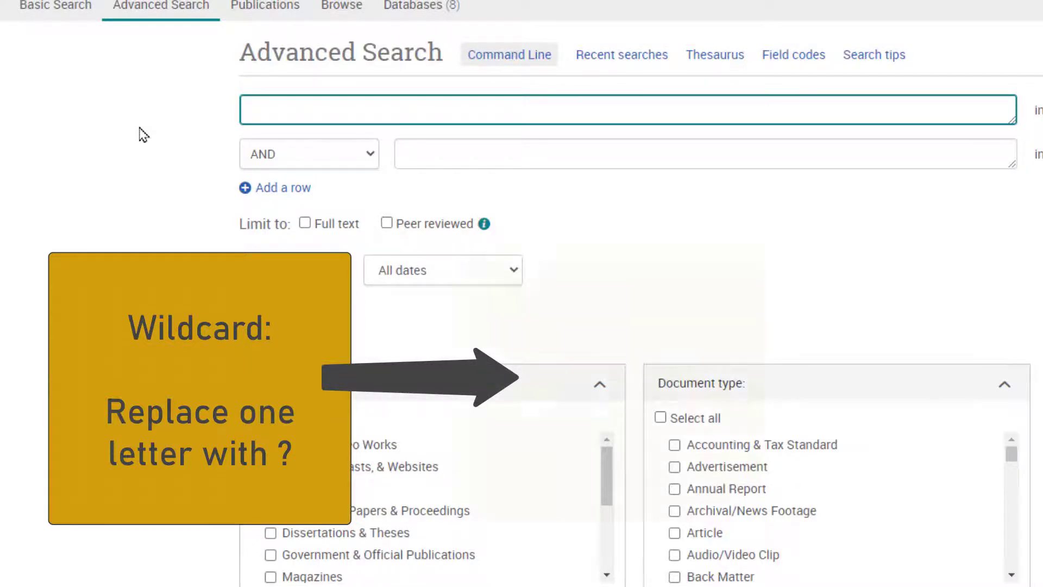
Run a new advanced search for the wildcard term wom?n and look through the results
text(wom)
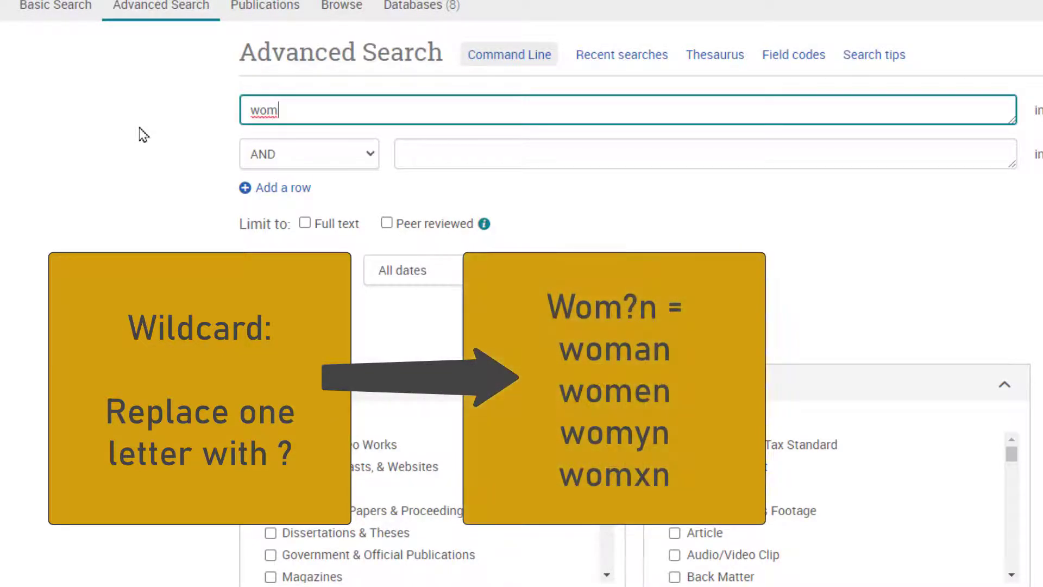
text(?n)
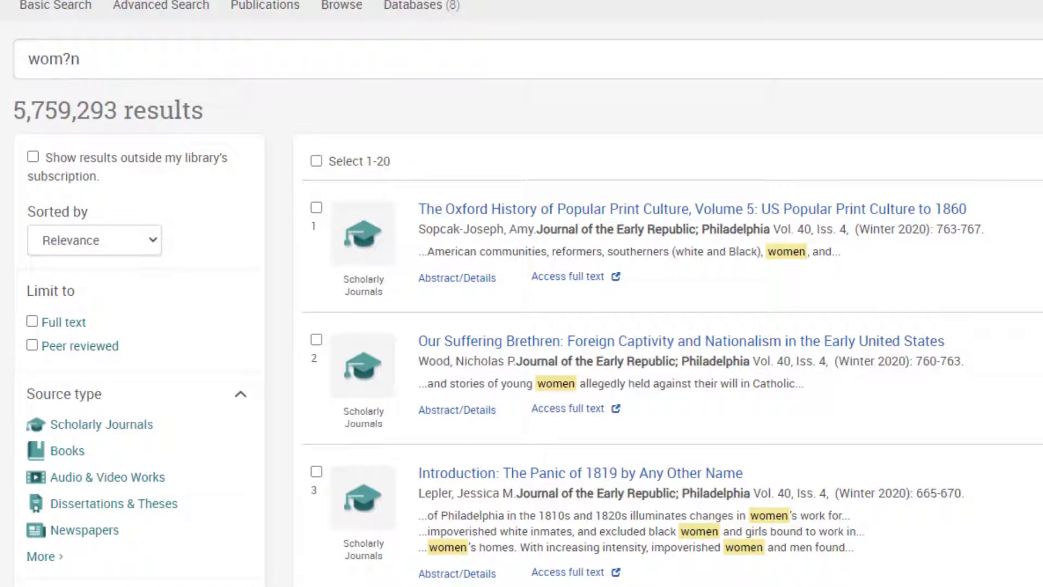
scroll(522, 294, down, 6)
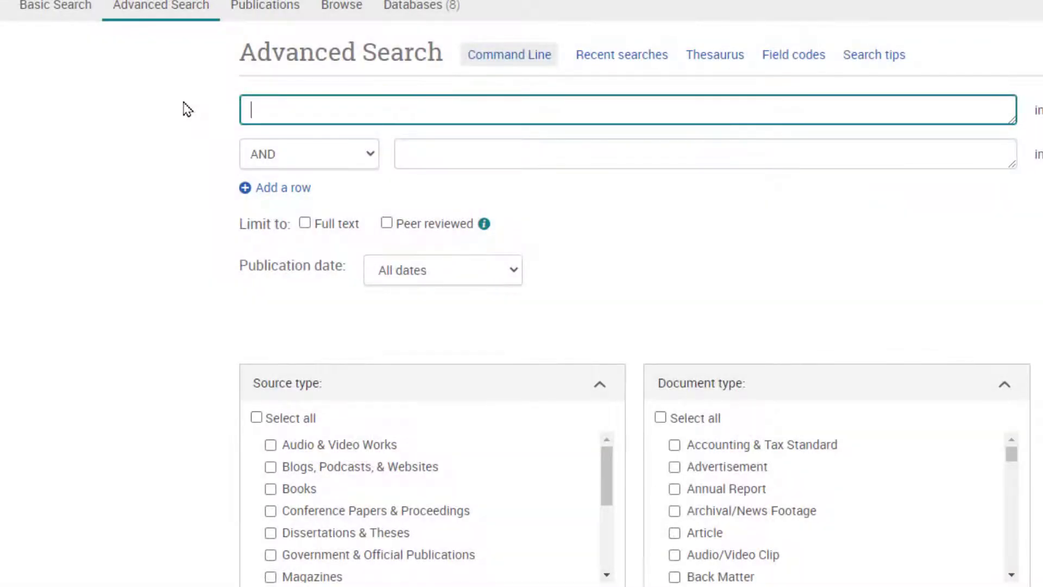
Enter the combined query "drug abuse" AND brain* AND (teen* OR adolesc*) in a new advanced search
text("drug abuse" AND brain* AND (teen* OR adolesc*))
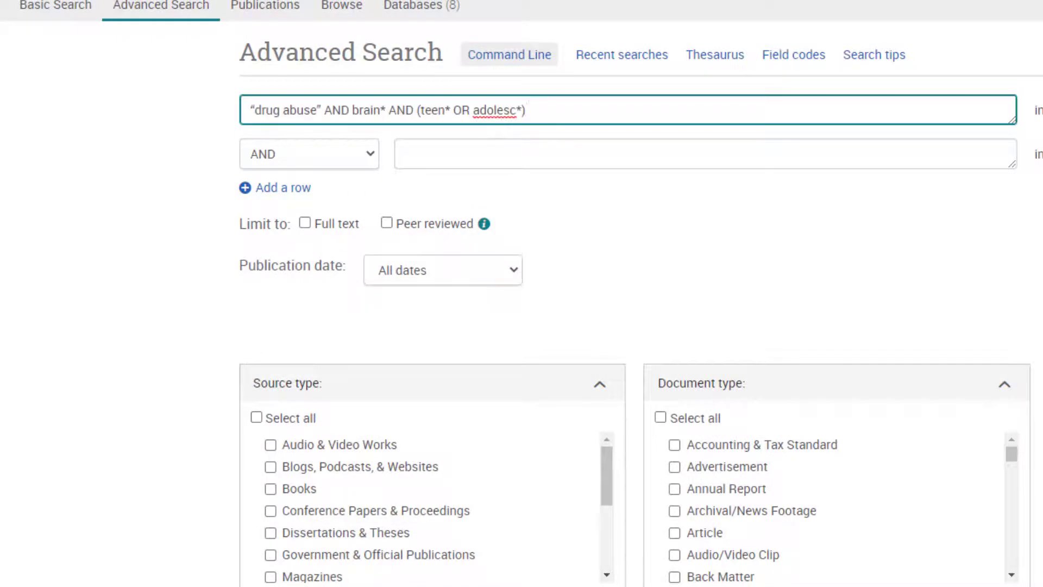